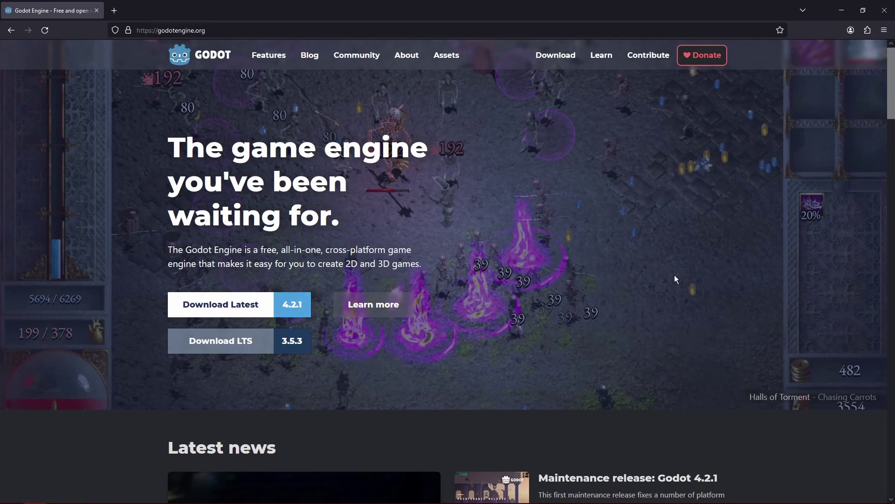
Look through the latest news and engine feature sections on the Godot homepage.
scroll(480, 261, "down", 3)
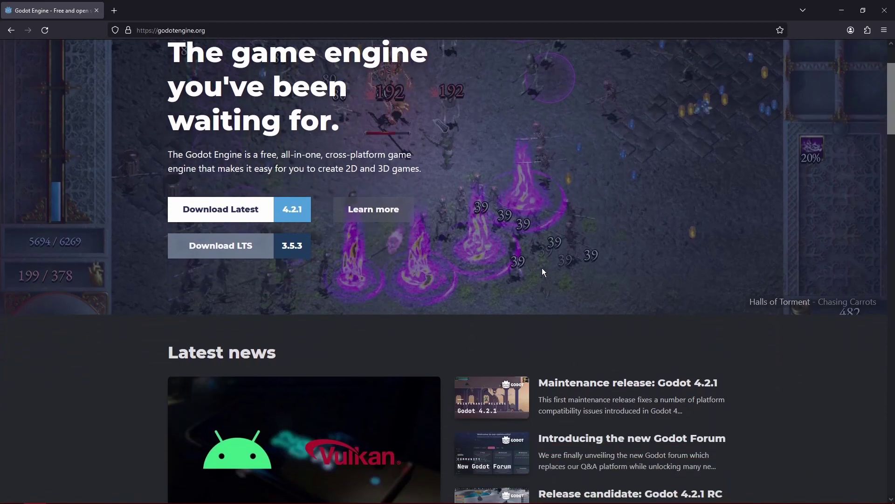
scroll(770, 294, "down", 2)
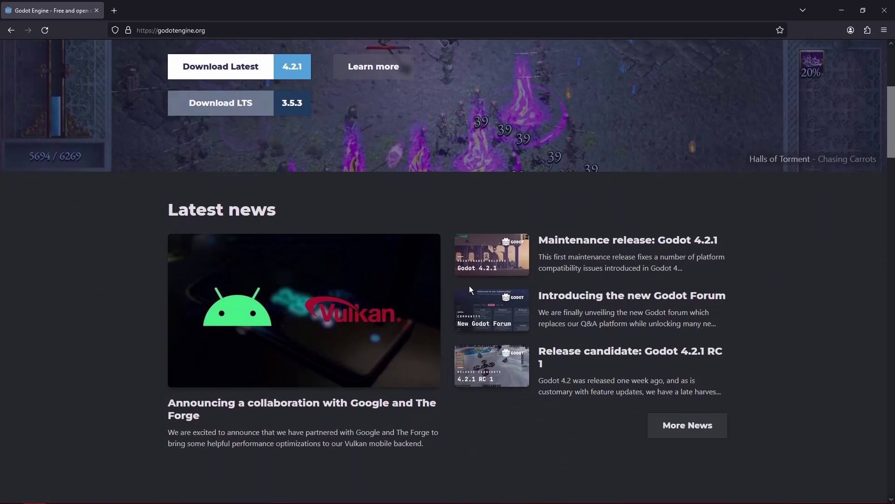
scroll(775, 326, "down", 4)
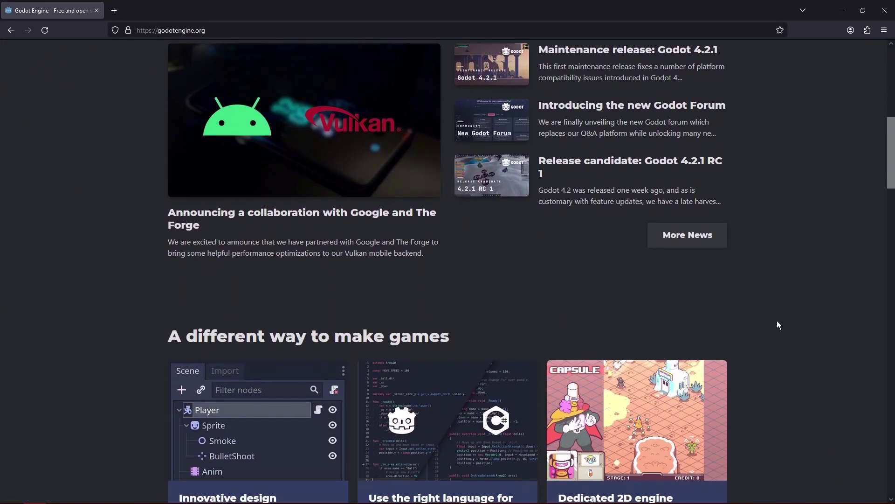
scroll(793, 341, "down", 1)
scroll(807, 350, "down", 1)
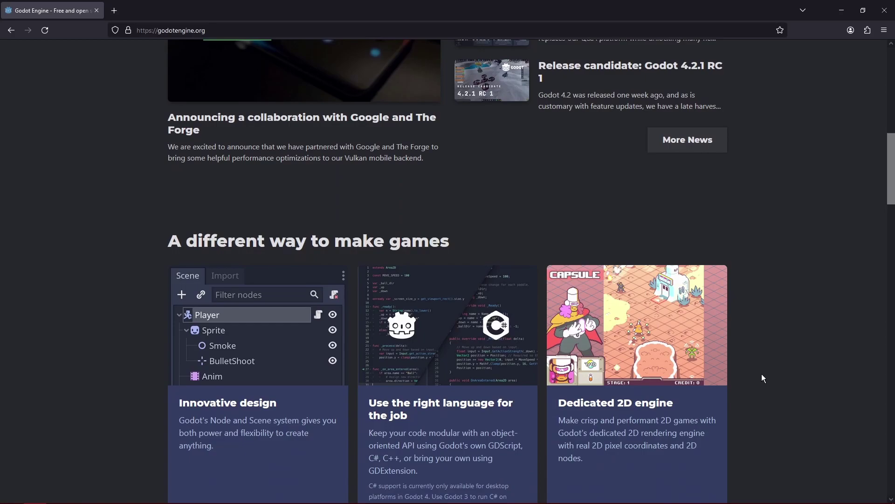
scroll(769, 371, "down", 3)
scroll(776, 406, "down", 4)
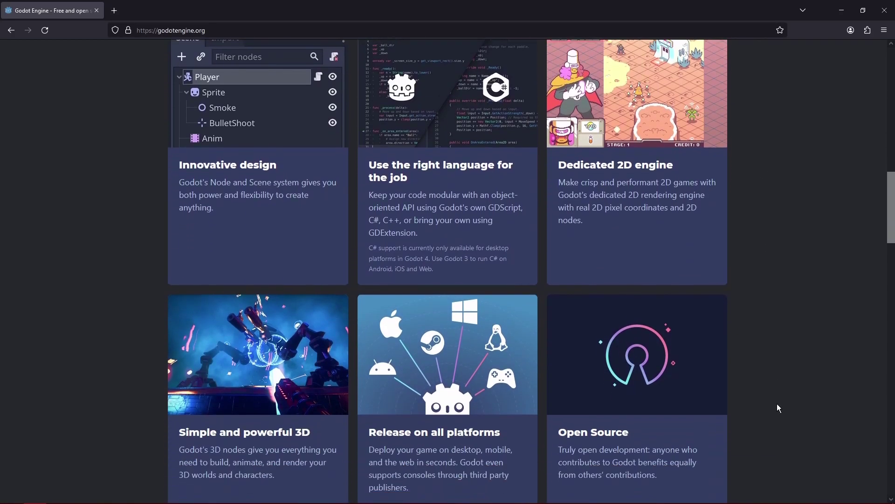
scroll(761, 360, "up", 15)
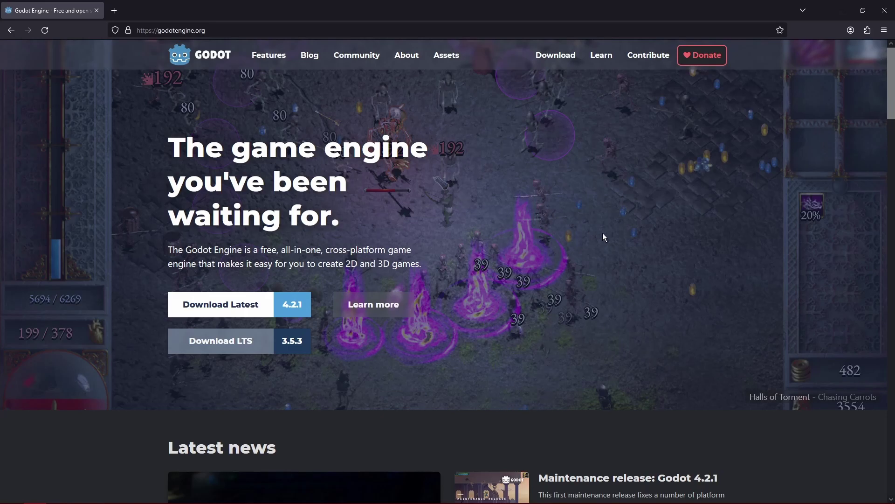
Download the standard 64-bit Windows build of Godot Engine 4.2.1 from the official website.
left_click(208, 30)
left_click(512, 230)
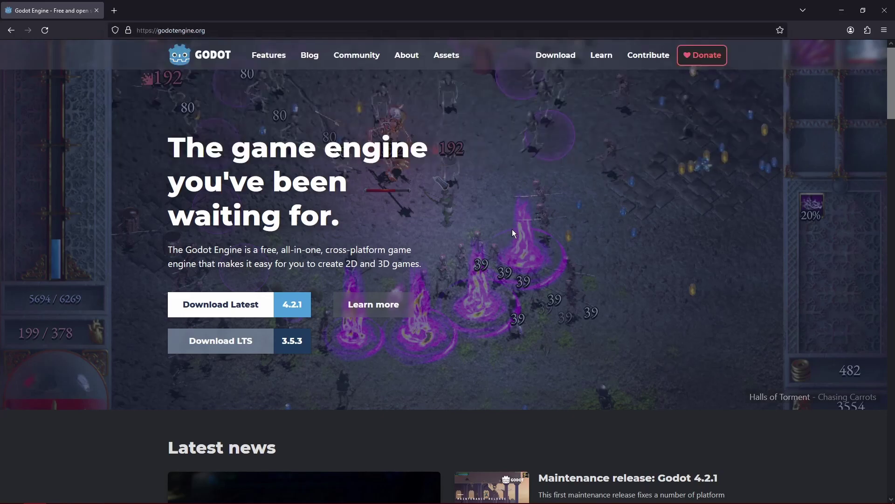
left_click(243, 312)
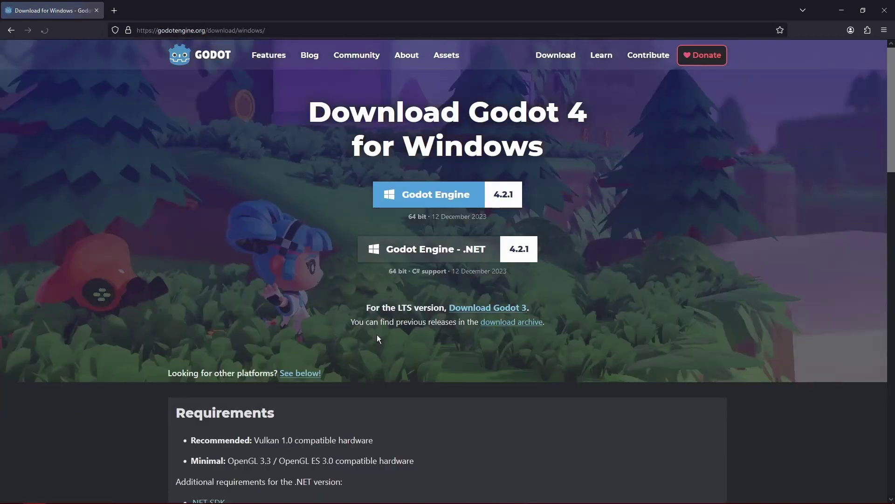
left_click(516, 201)
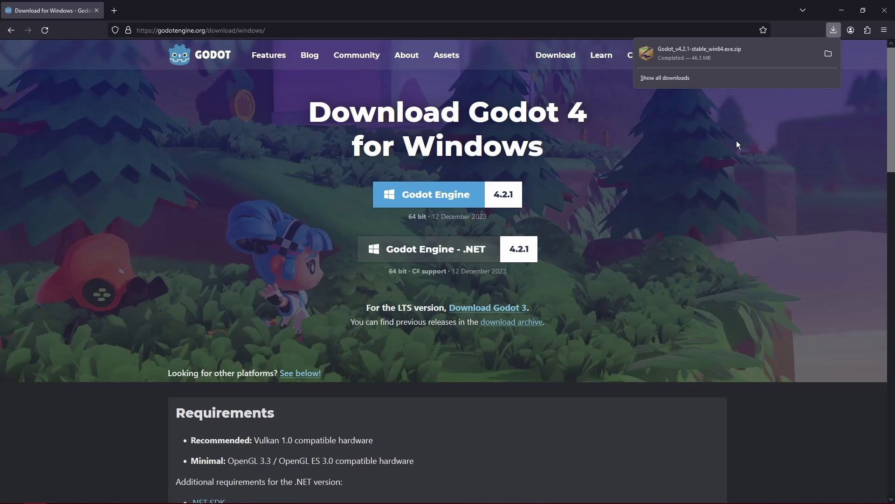
Extract the downloaded Godot_v4.2.1-stable_win64.exe.zip into its own folder with 7-Zip.
left_click(743, 59)
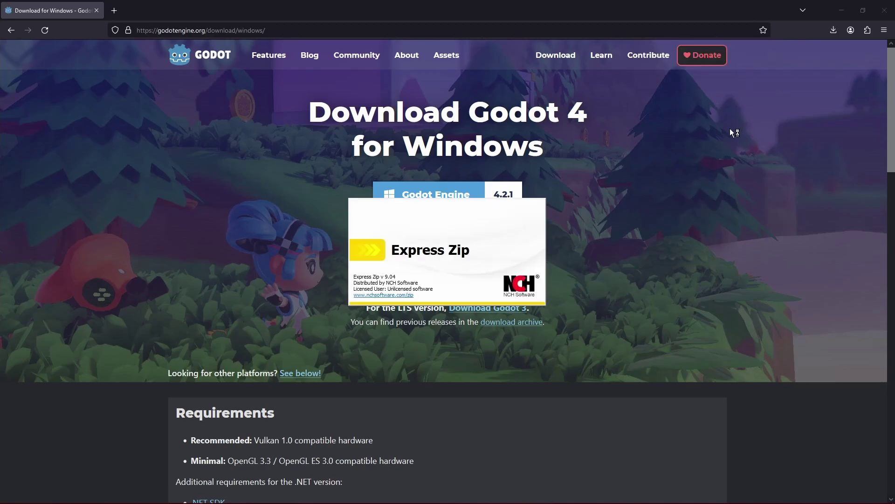
left_click(716, 66)
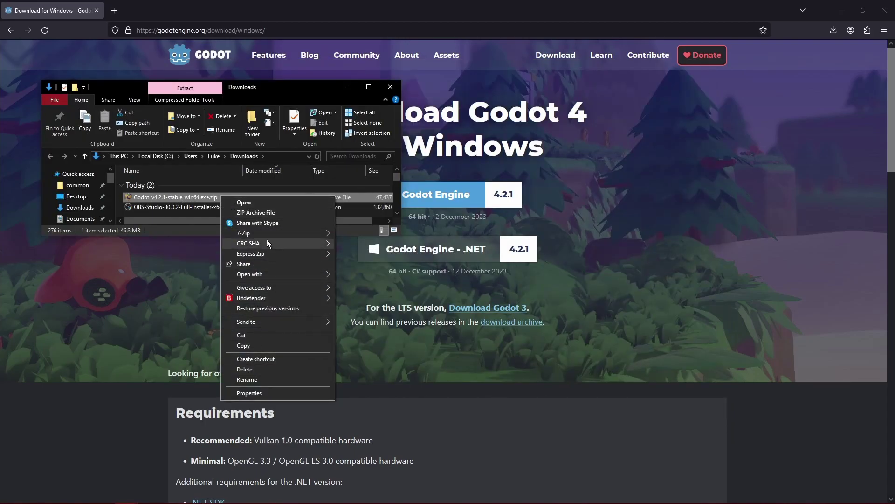
mouse_move(266, 234)
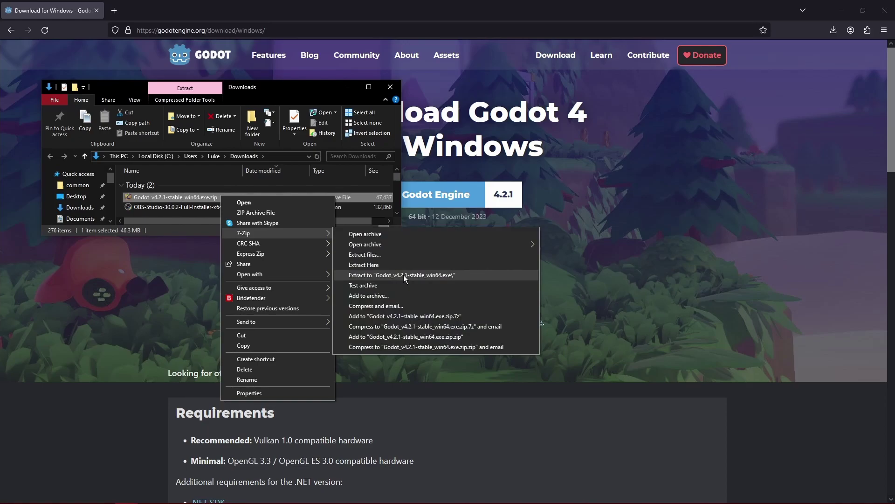
left_click(404, 275)
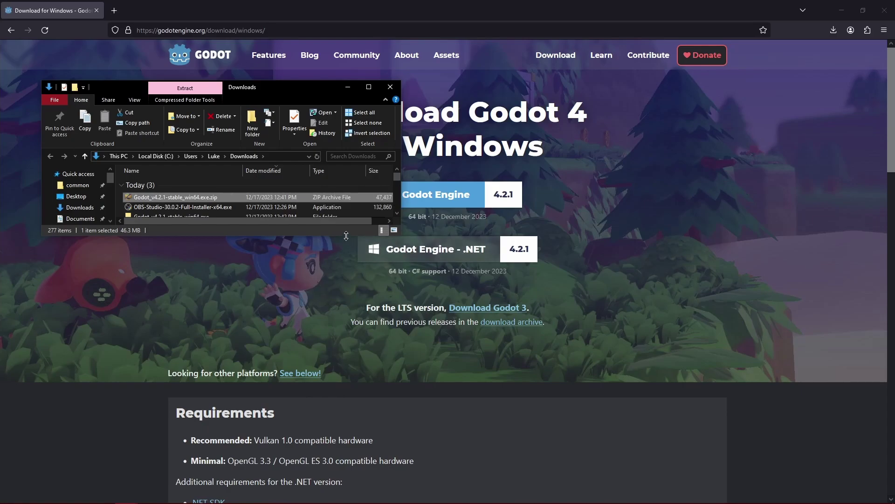
Launch Godot_v4.2.1-stable_win64.exe from the extracted folder and decline the offer to explore example projects.
left_click_drag(346, 236, 346, 241)
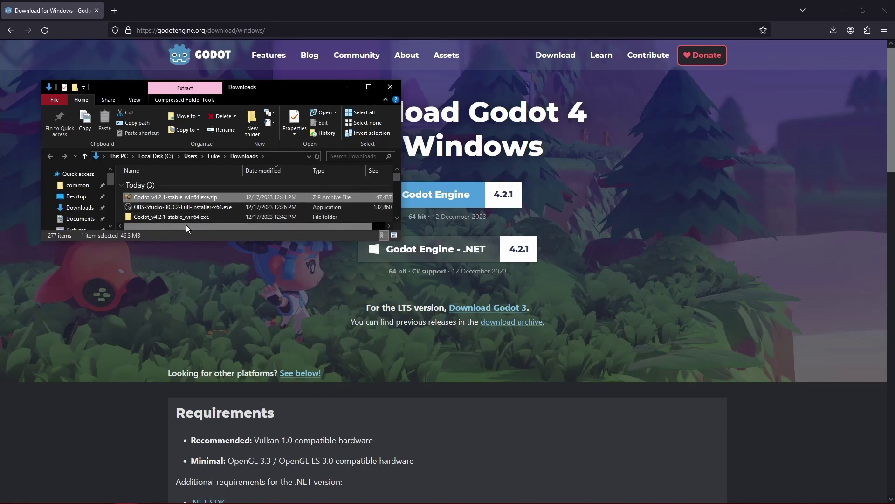
double_click(208, 216)
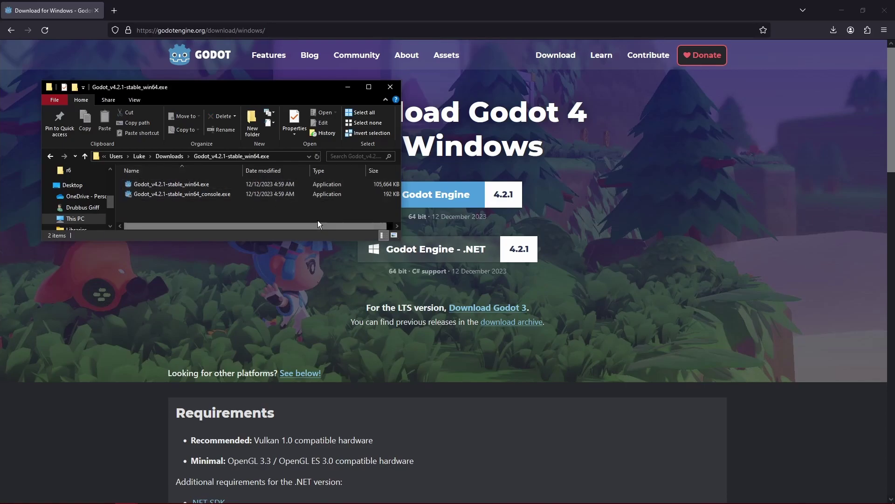
left_click(201, 186)
double_click(200, 185)
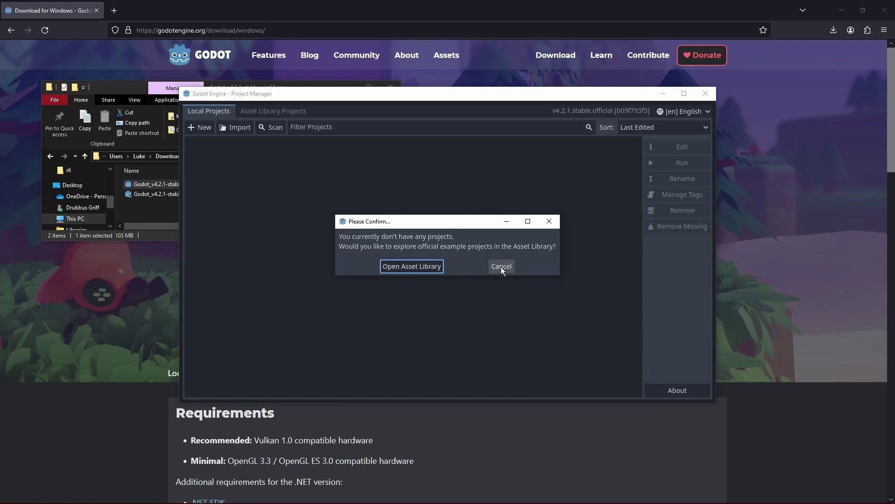
left_click(501, 268)
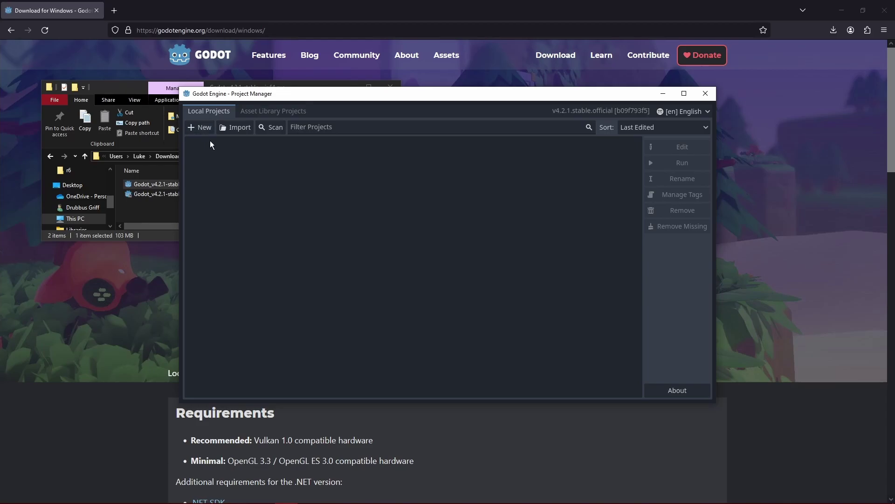
left_click(151, 97)
left_click(348, 87)
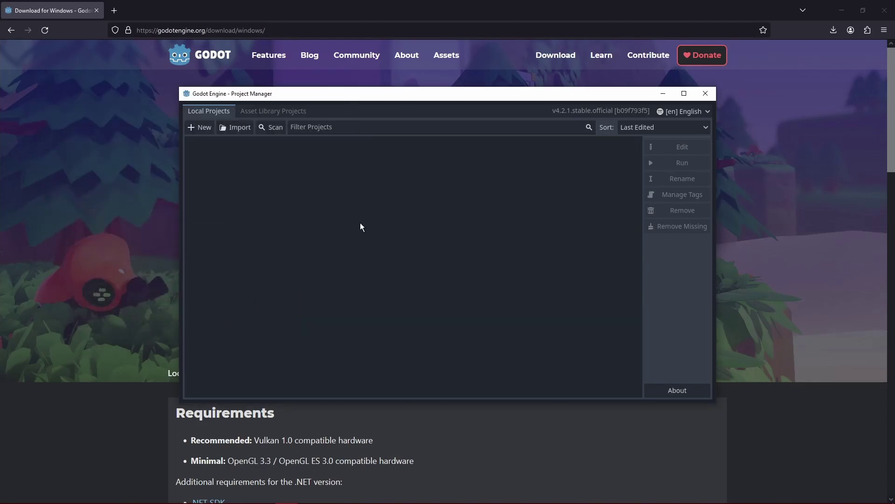
Start a new project and name it Raccoon Rollercoaster.
left_click(200, 127)
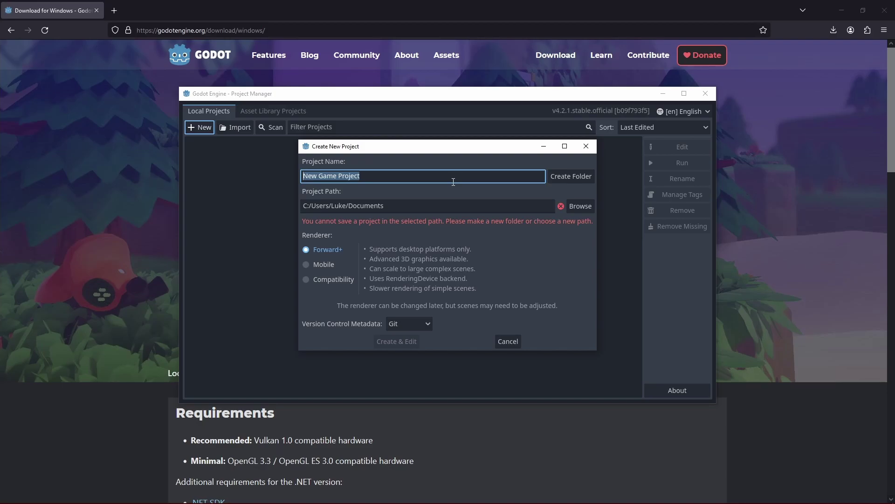
type("Ra")
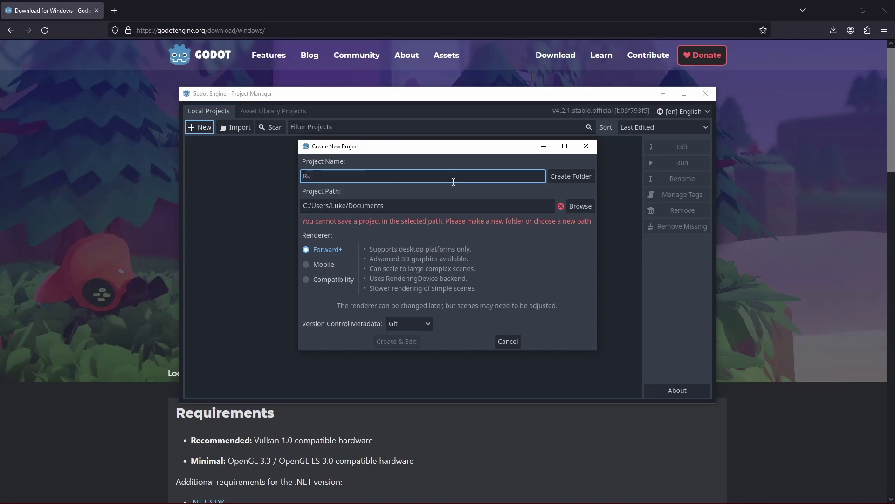
type("ccoon Rollercoaster")
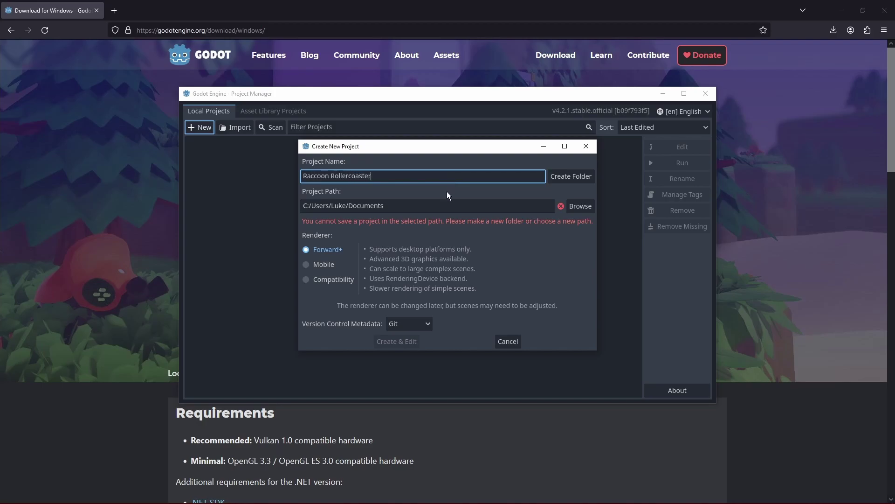
Set the project path to the existing Documents/GitHub/Raccoon-Rollercoaster folder and create the project with the Compatibility renderer.
left_click(470, 202)
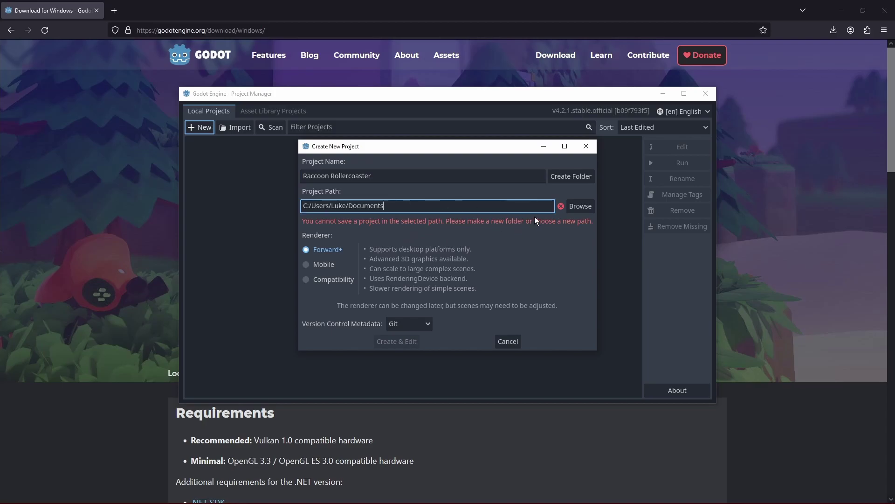
left_click(581, 206)
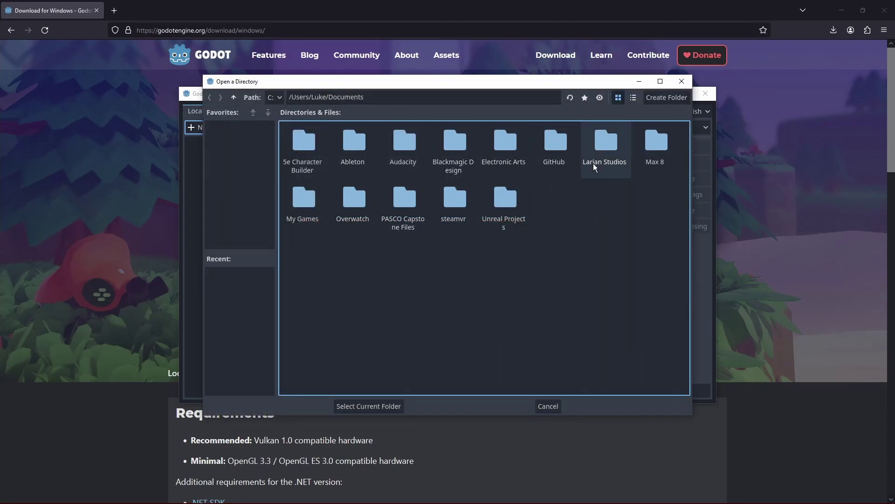
double_click(557, 146)
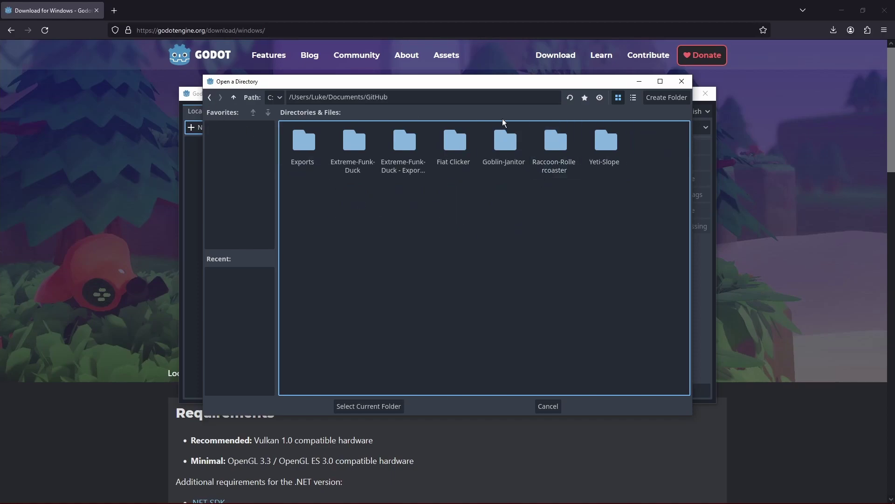
double_click(553, 172)
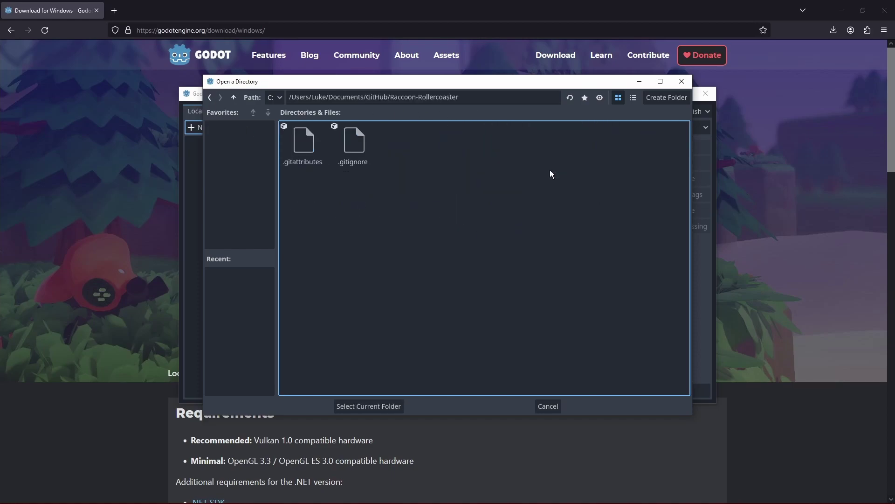
left_click(391, 407)
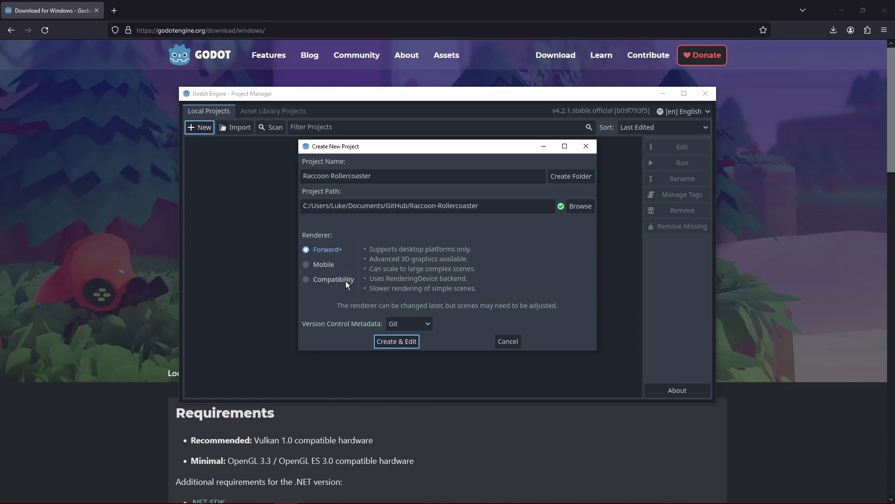
left_click(328, 279)
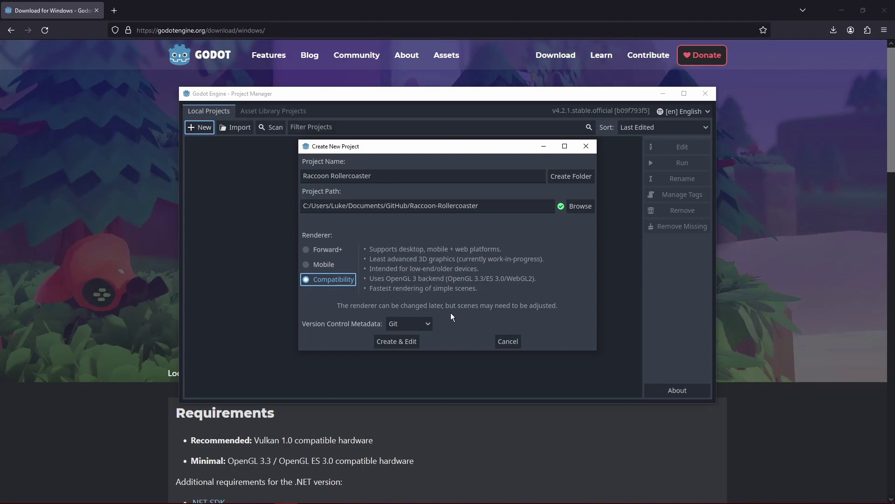
left_click(406, 343)
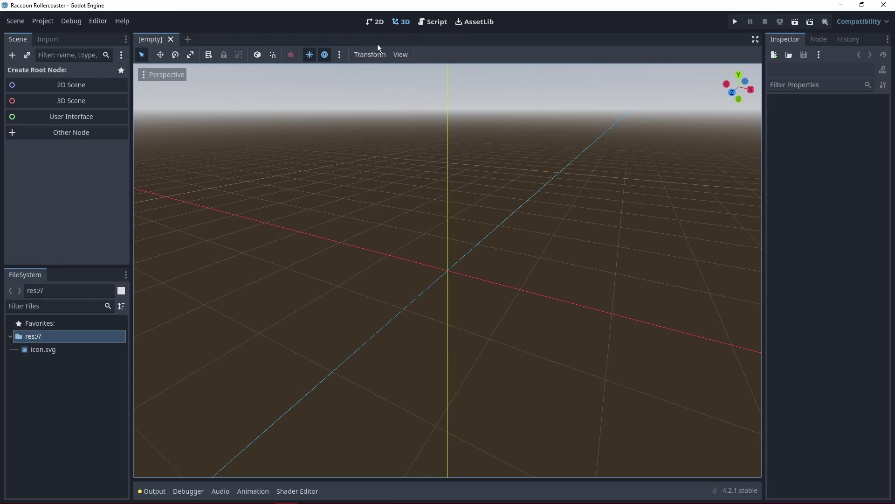
Create a 2D scene root node in the 2D workspace and add a StaticBody2D child node to it.
left_click(376, 21)
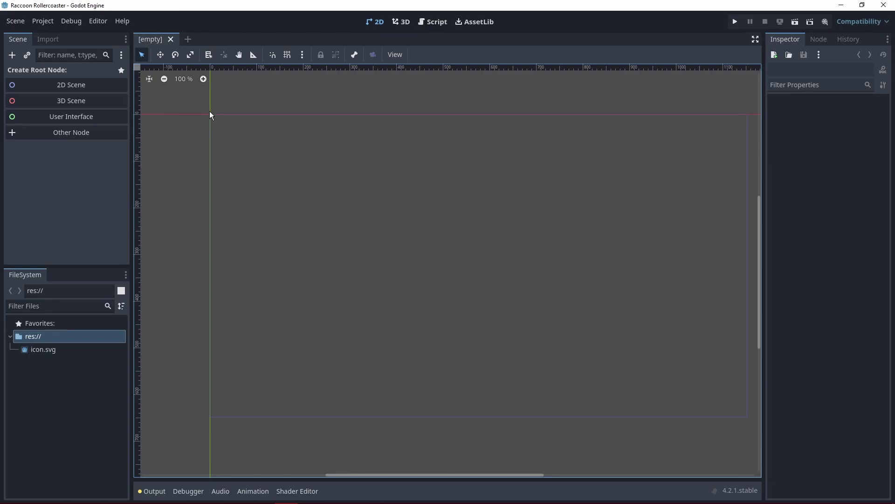
left_click(83, 85)
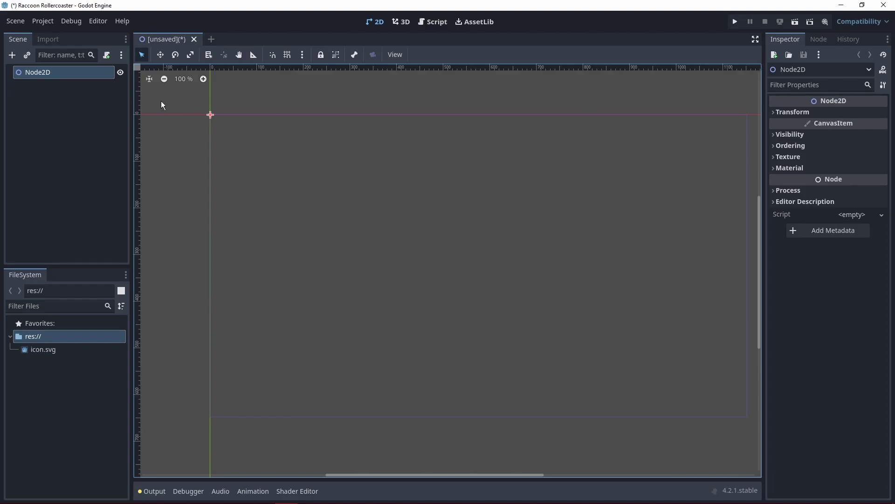
left_click(12, 55)
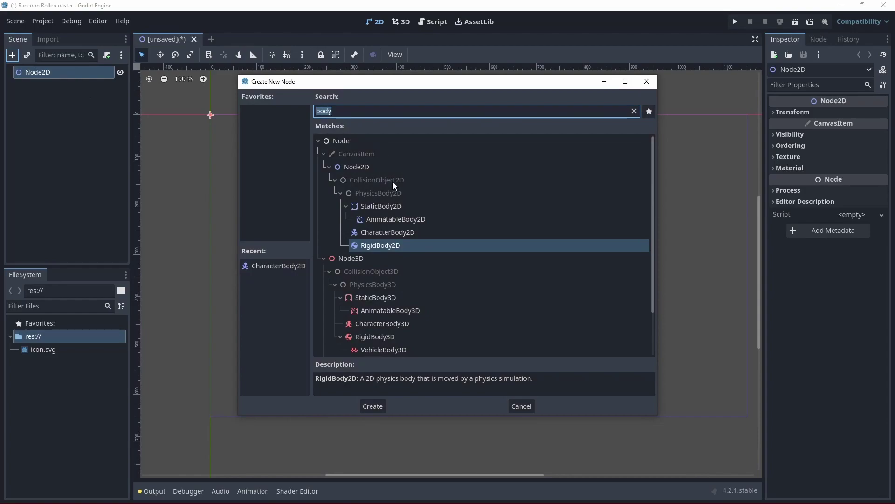
left_click(390, 207)
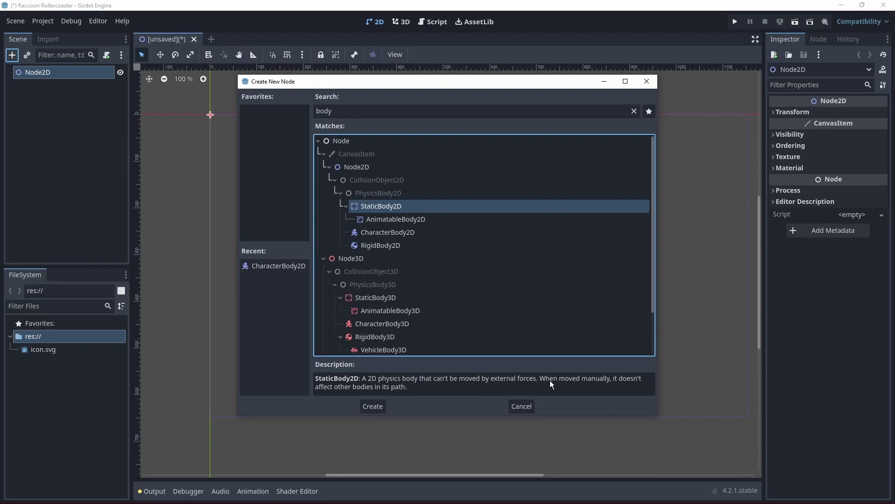
left_click(384, 406)
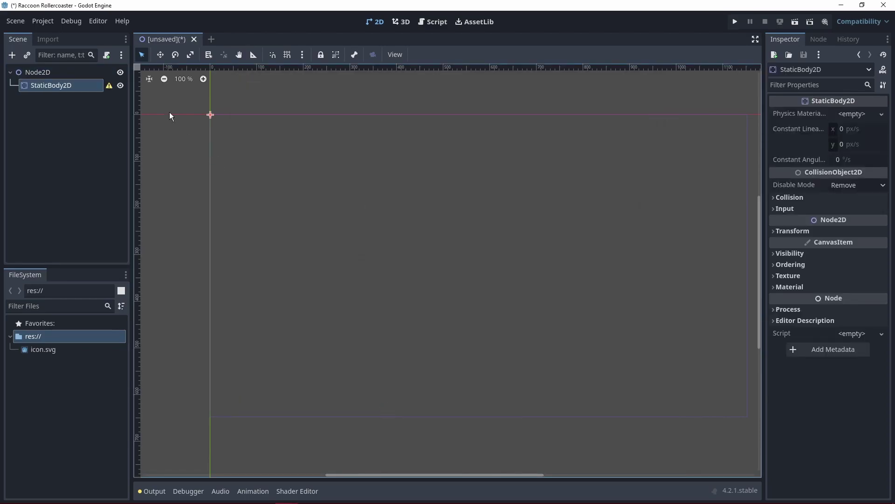
Add a CollisionShape2D child to the StaticBody2D and assign it a new RectangleShape2D.
mouse_move(109, 87)
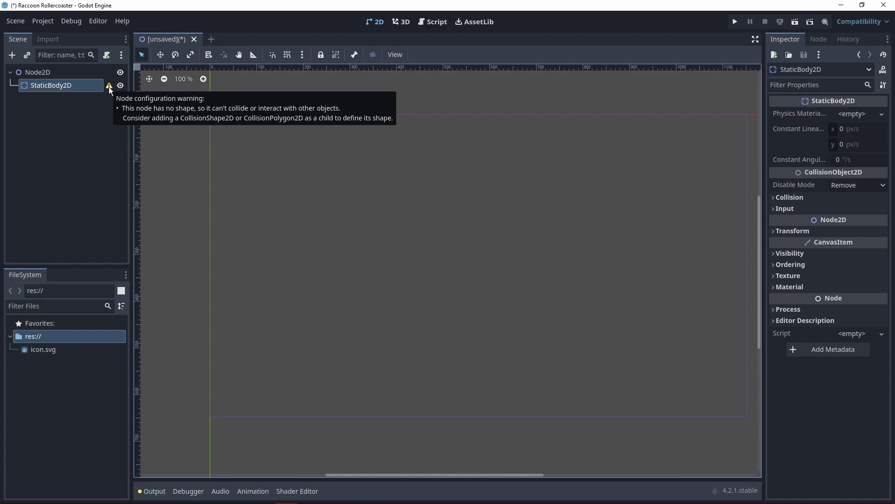
left_click(14, 56)
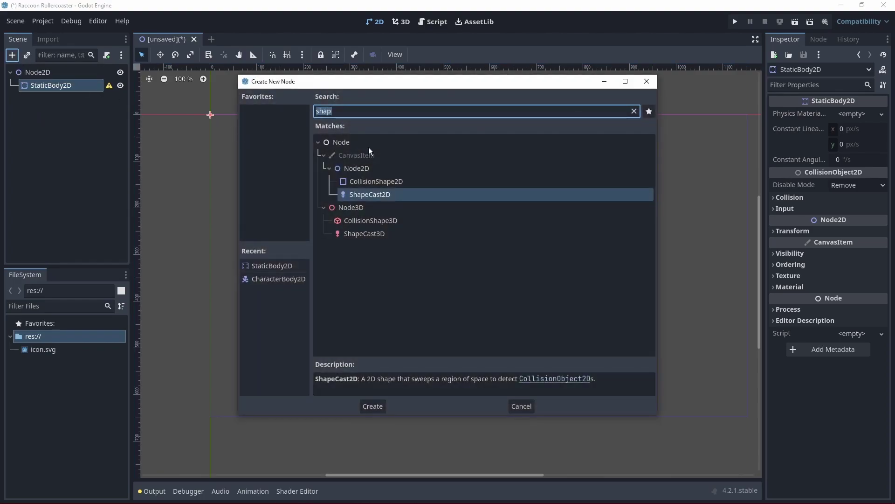
type("shape")
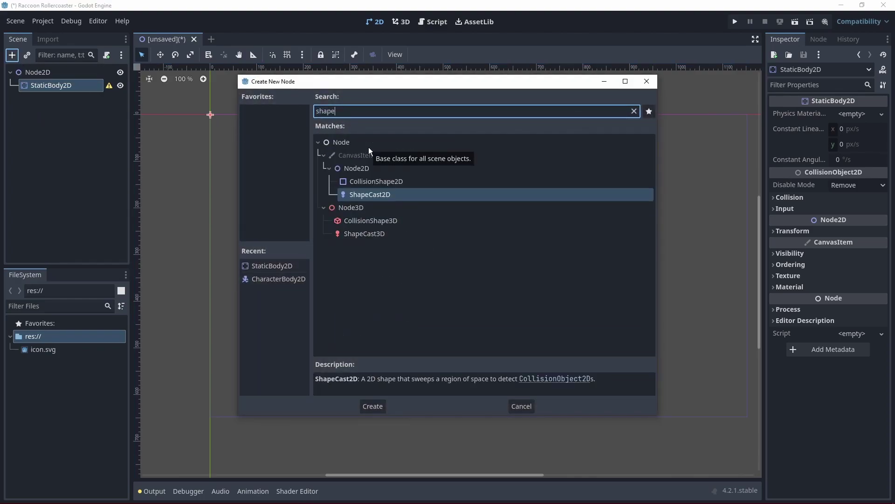
left_click(400, 182)
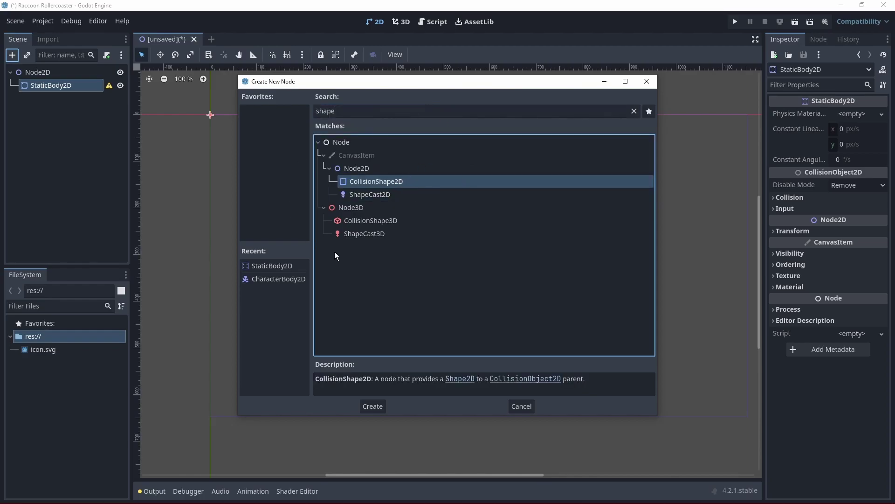
left_click(372, 406)
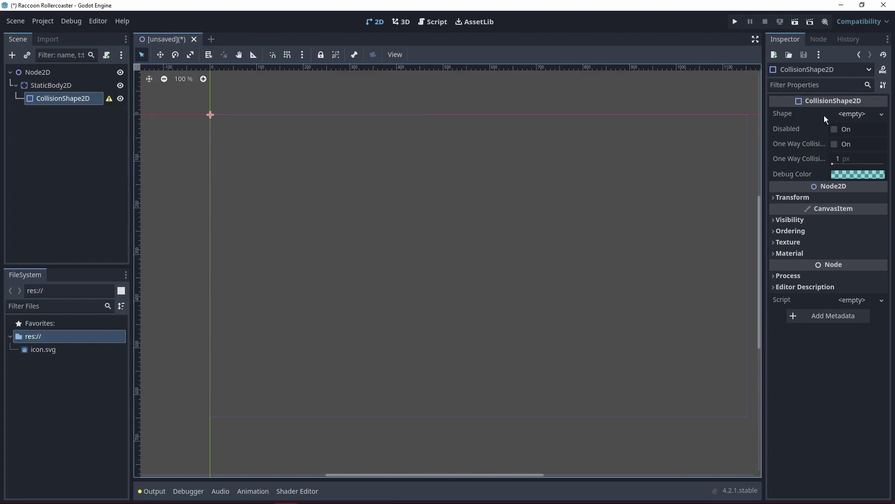
left_click(862, 114)
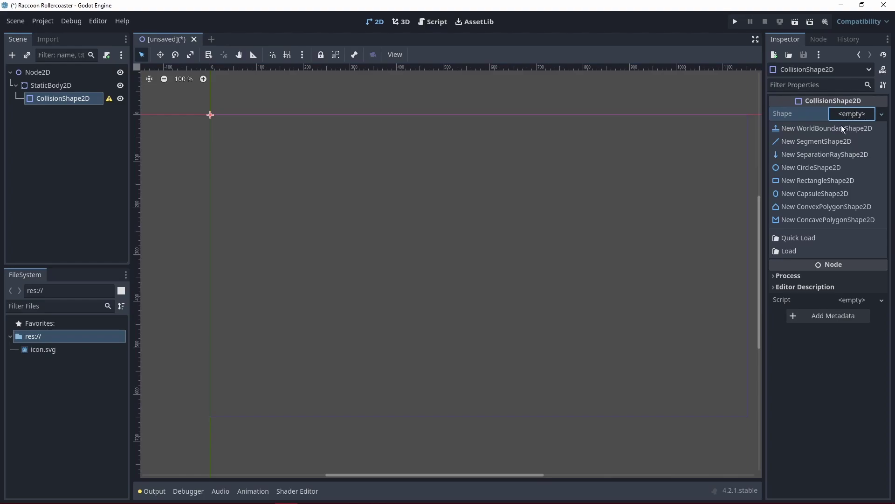
left_click(808, 180)
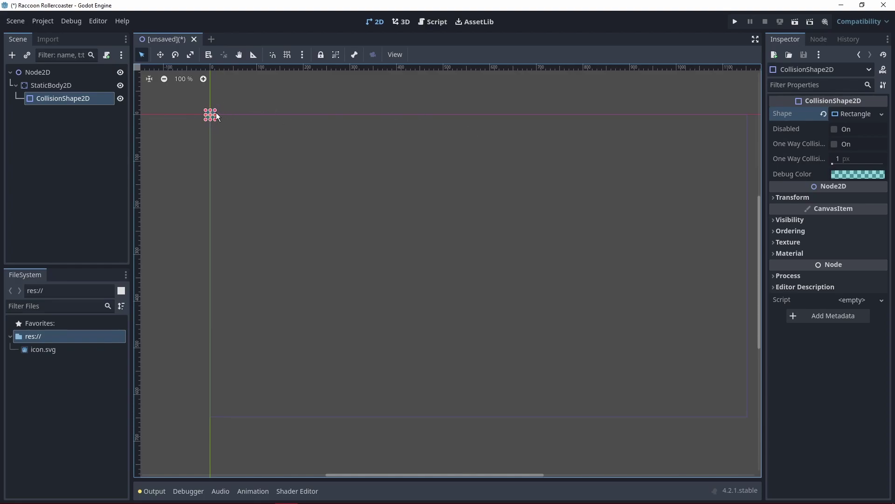
Move the static body's rectangle into the lower part of the viewport and enlarge it to about 1110 by 220 px.
left_click_drag(216, 114, 440, 117)
right_click(387, 117)
left_click_drag(386, 122, 461, 304)
left_click_drag(398, 302, 406, 335)
left_click_drag(442, 316, 374, 328)
left_click_drag(447, 325, 735, 405)
left_click_drag(587, 354, 587, 354)
Extend the floor rectangle past the viewport's left, right and bottom edges, to about 1250 by 250 px, and deselect it.
left_click_drag(215, 355, 191, 357)
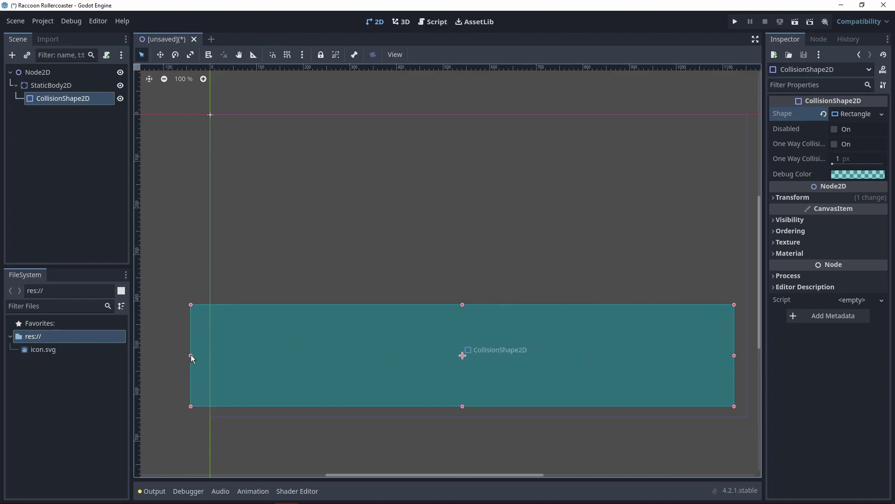
left_click_drag(735, 355, 771, 355)
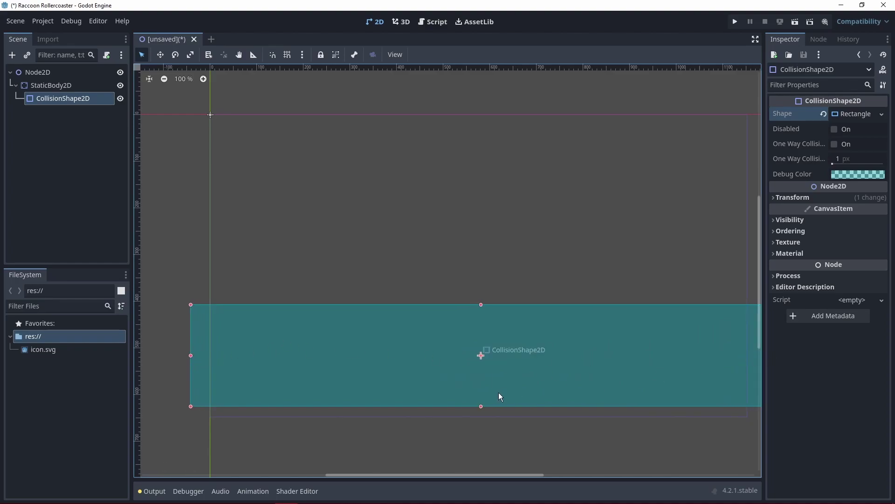
left_click_drag(481, 408, 480, 424)
scroll(538, 259, "up", 1)
scroll(538, 259, "down", 2)
middle_click_drag(572, 239, 541, 237)
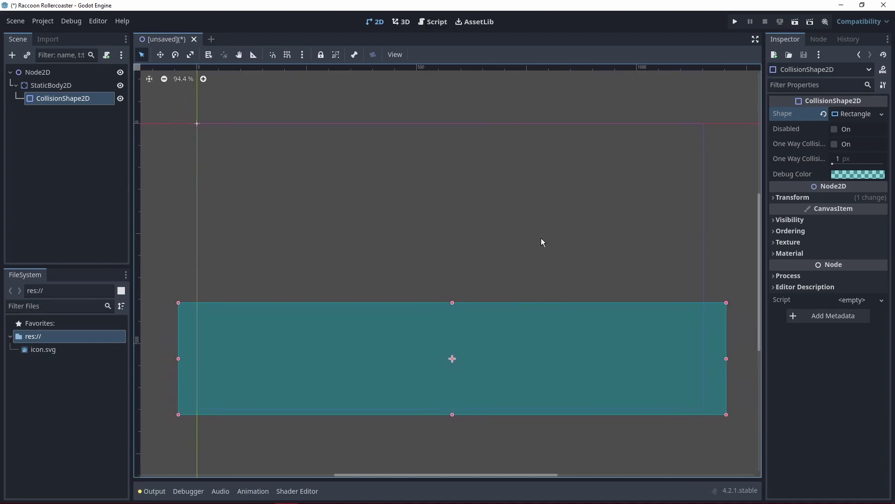
middle_click_drag(530, 194, 456, 234)
scroll(457, 252, "up", 1)
scroll(457, 252, "down", 1)
left_click(457, 234)
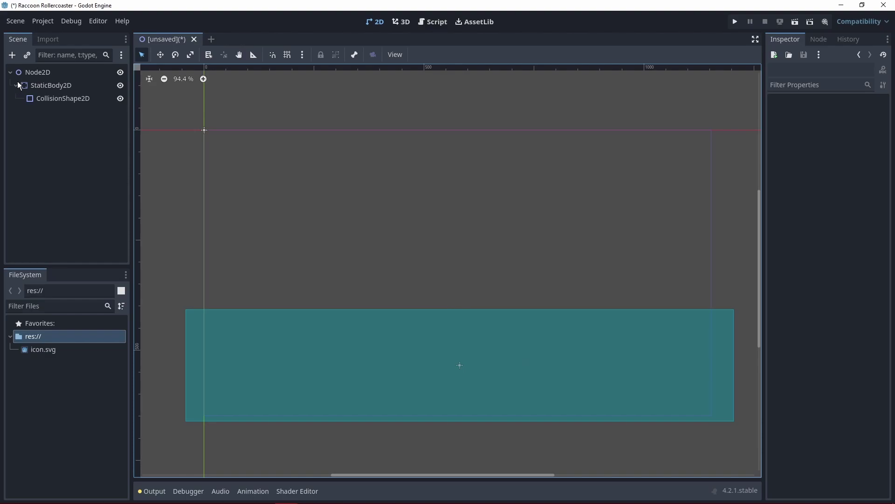
Add a RigidBody2D node as a child of the Node2D root.
left_click(31, 71)
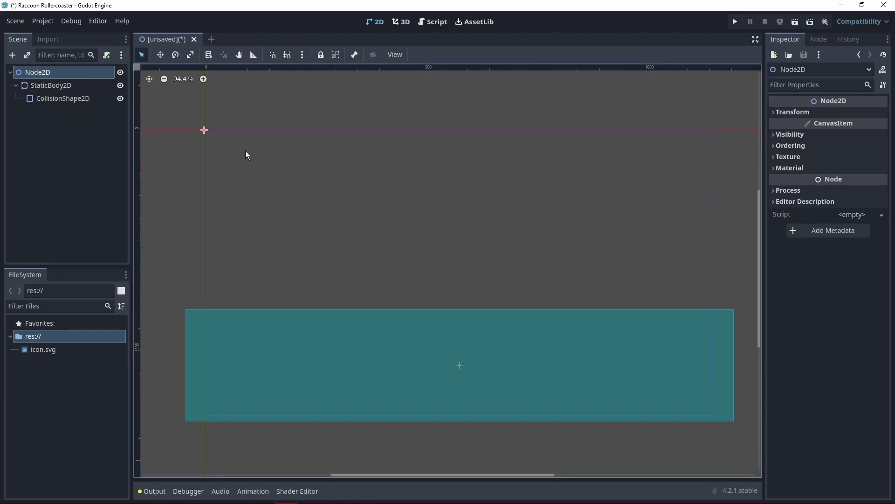
left_click(12, 55)
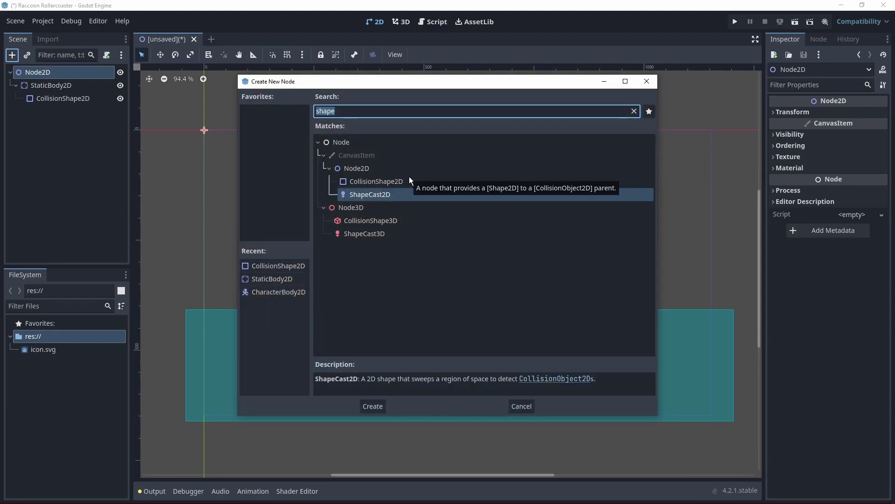
type("bodyh")
key("BackSpace")
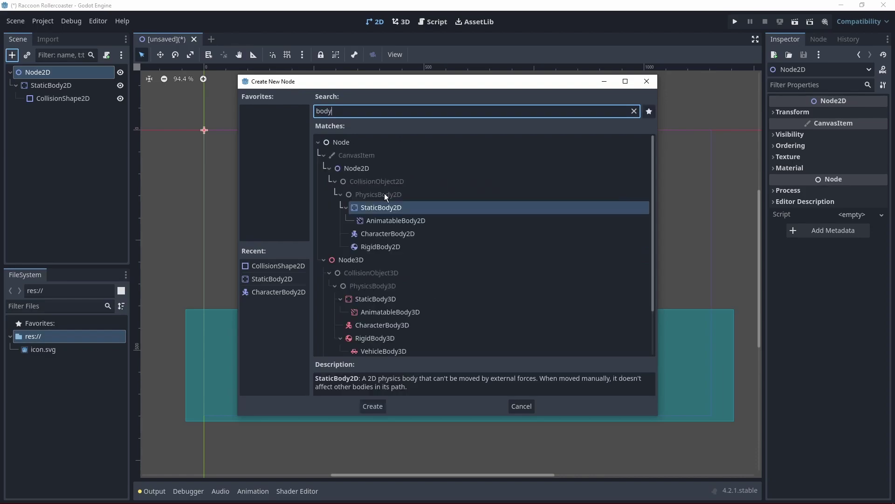
left_click(387, 247)
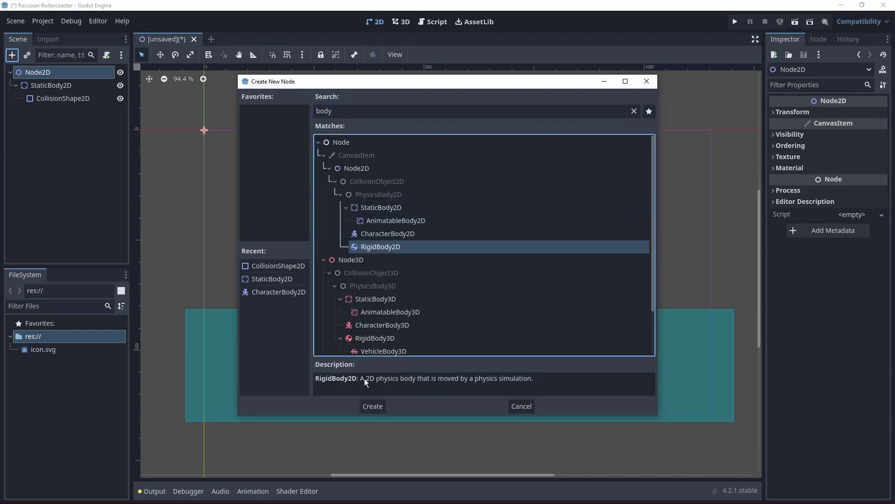
left_click(385, 207)
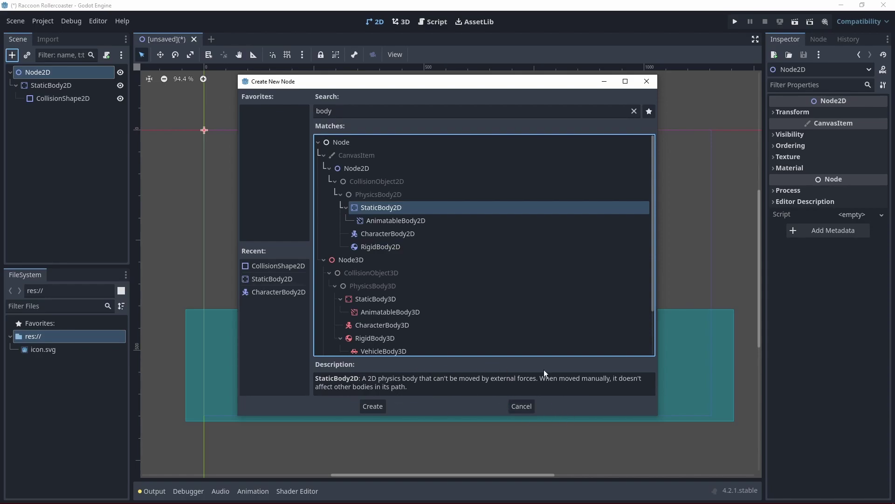
left_click(367, 250)
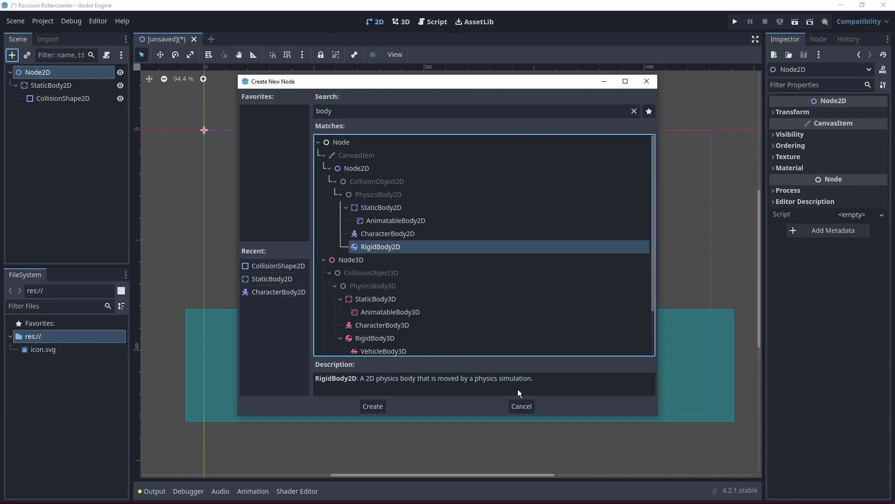
left_click(373, 407)
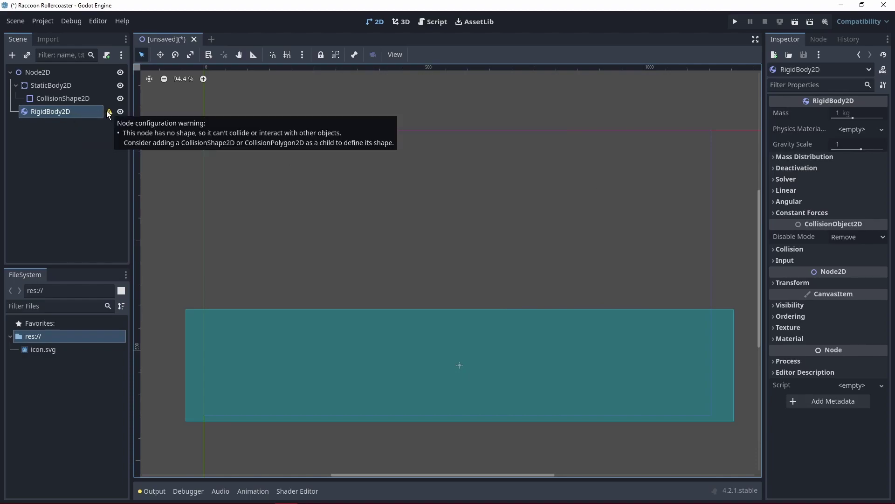
Add a CollisionShape2D child to the RigidBody2D and assign it a new RectangleShape2D.
left_click(18, 57)
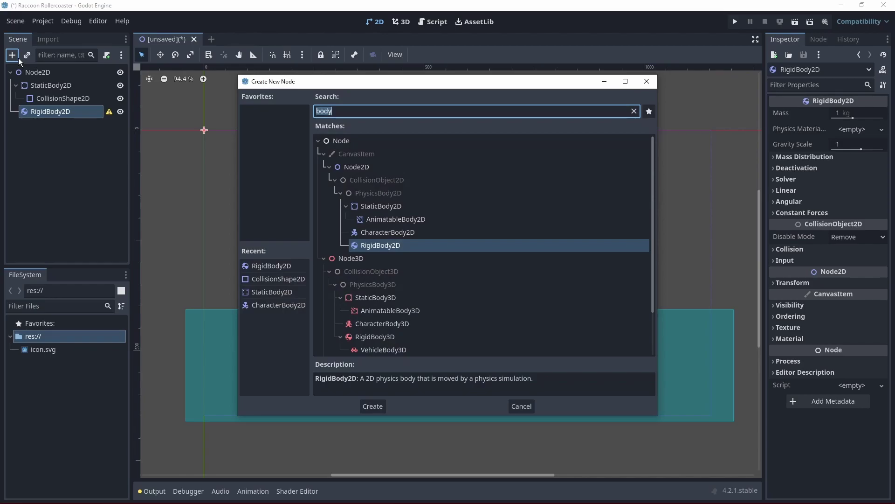
type("collis")
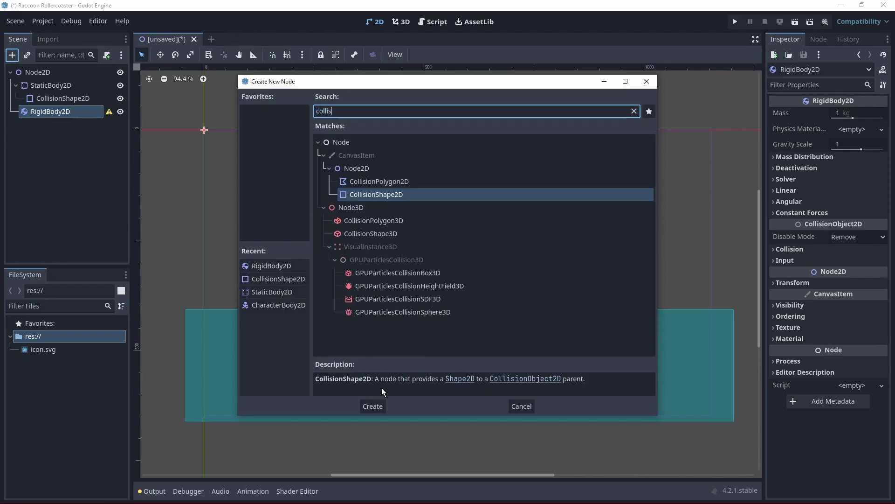
left_click(375, 405)
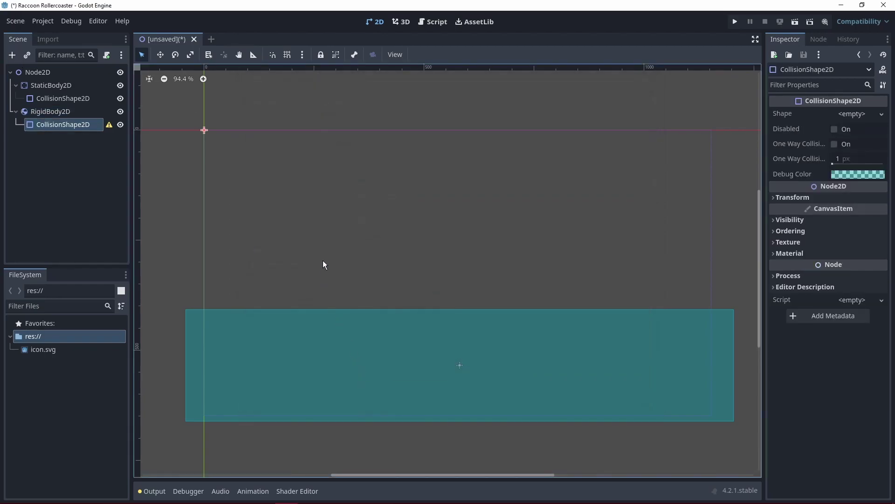
left_click(861, 114)
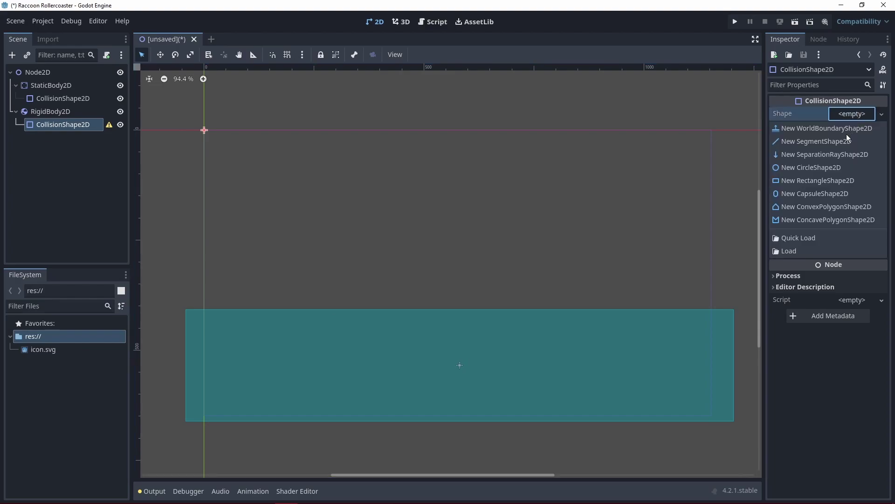
left_click(806, 181)
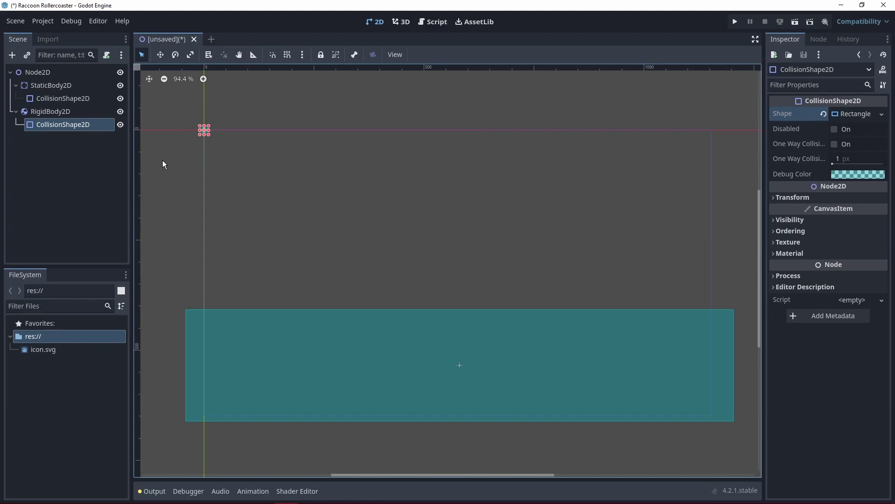
Place the rigid body's rectangle above the floor, tilt it about 30 degrees counterclockwise and enlarge it to about 70 by 80 px.
left_click_drag(208, 130, 420, 166)
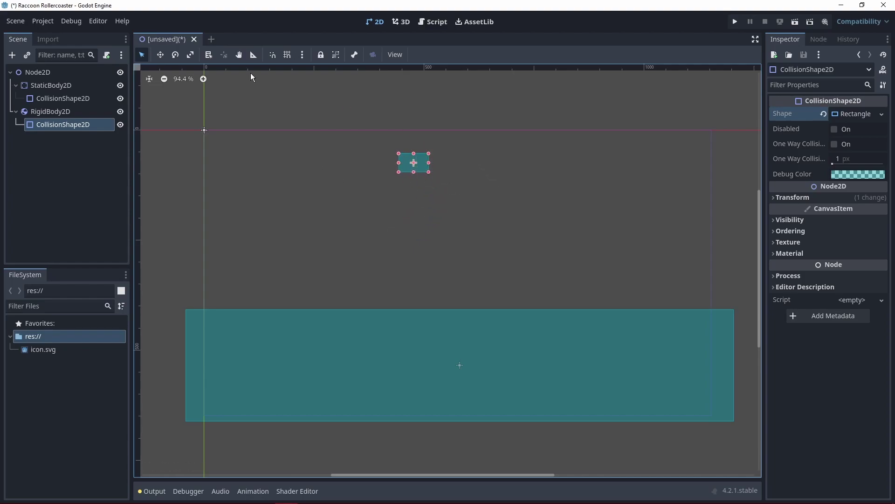
left_click(178, 58)
left_click_drag(482, 202, 532, 163)
left_click(142, 55)
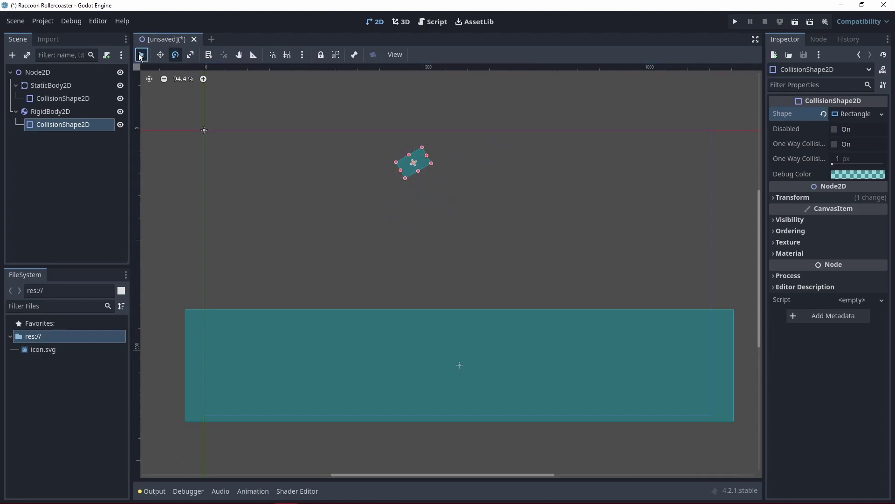
left_click_drag(422, 164, 446, 185)
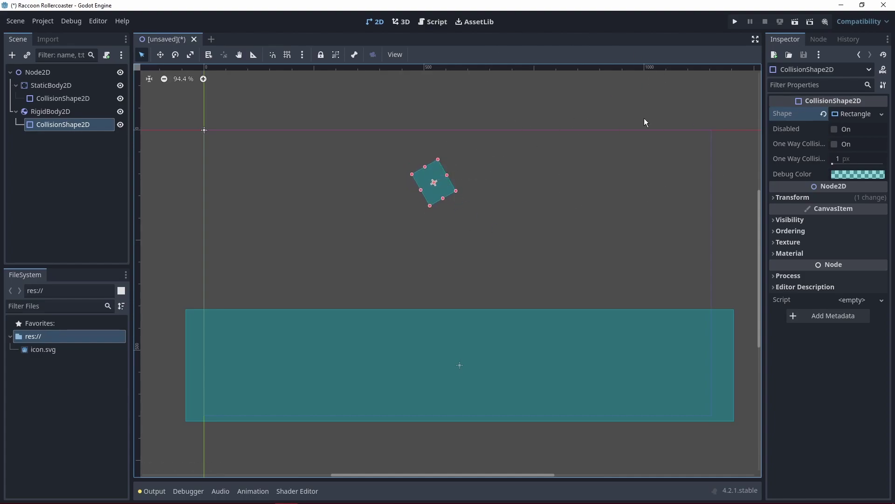
Run the current scene, saving it as node_2d.tscn, and close the game window.
left_click(795, 22)
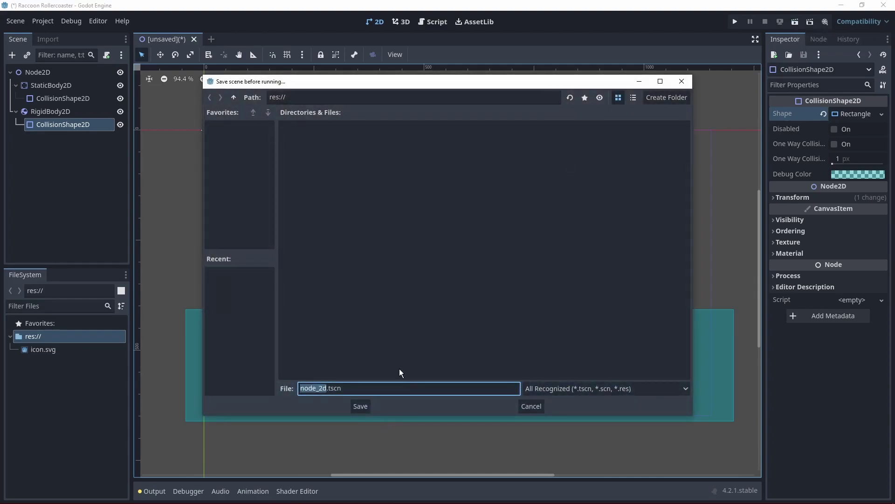
left_click(364, 407)
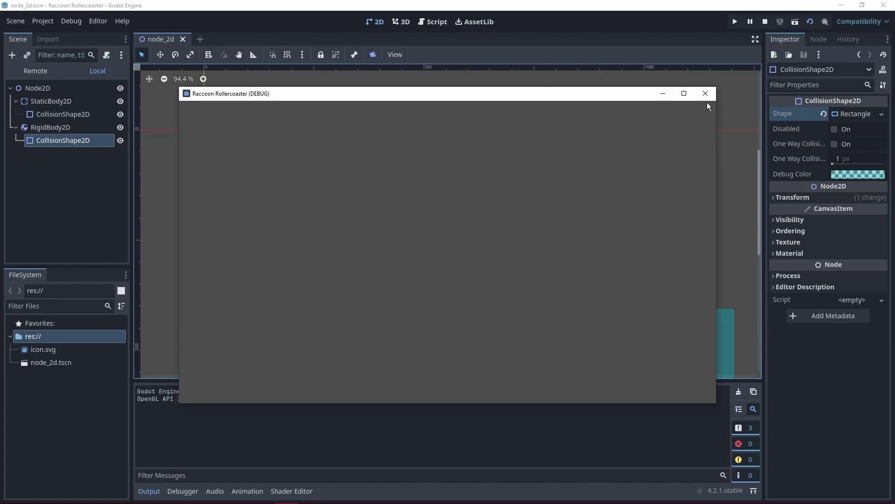
left_click(706, 94)
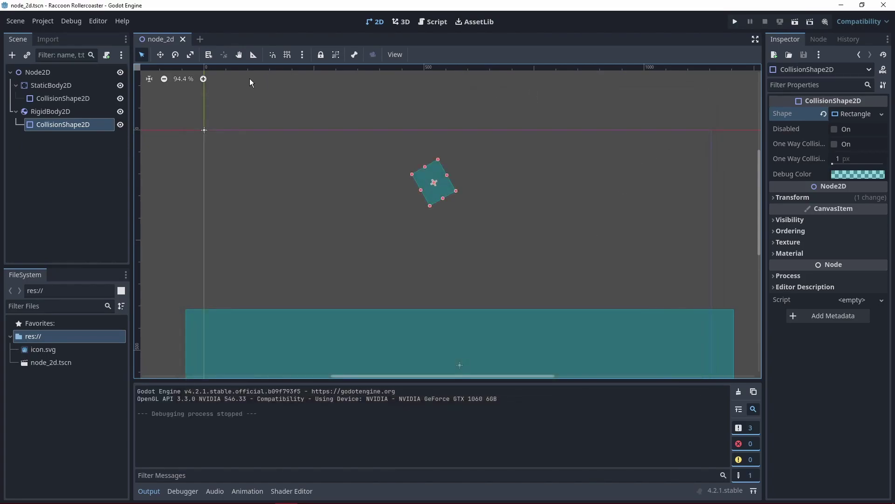
Enable Visible Collision Shapes for debugging, run the current scene again and close the game window.
left_click(69, 22)
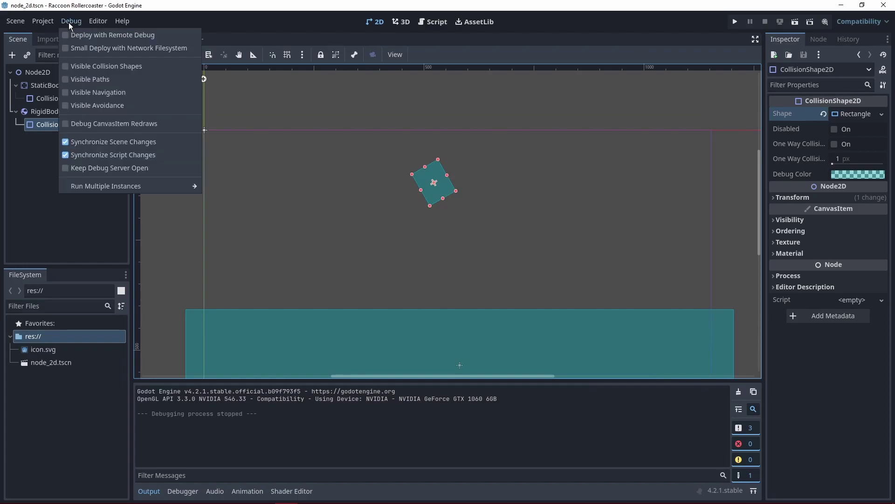
left_click(88, 69)
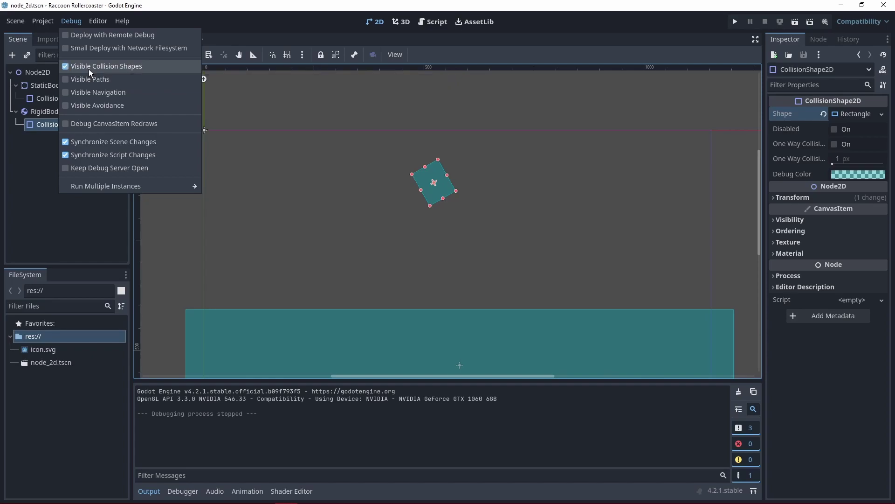
left_click(307, 40)
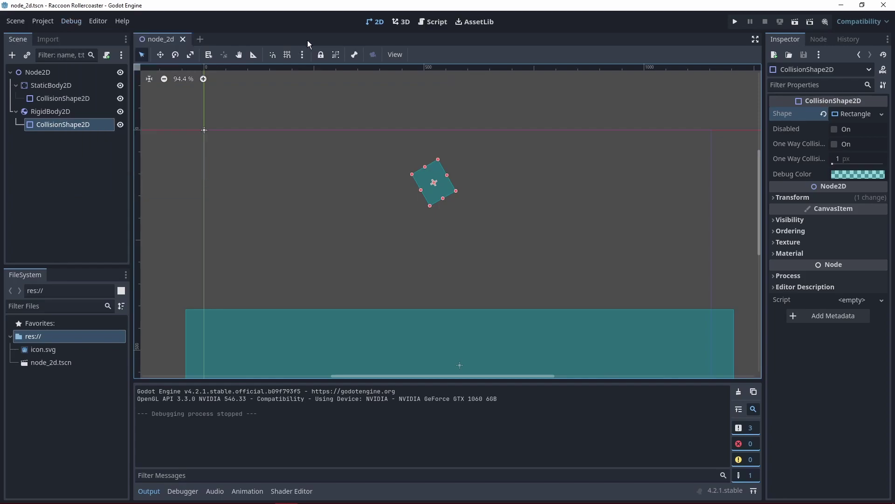
left_click(796, 23)
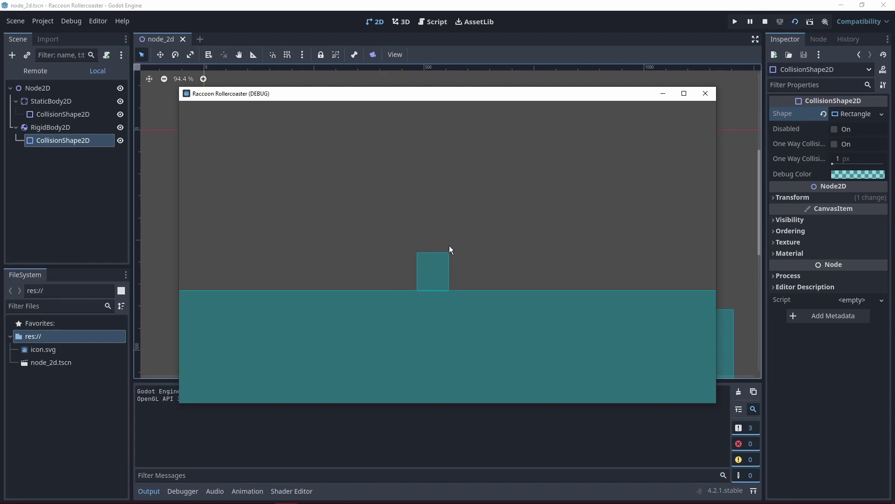
left_click(706, 93)
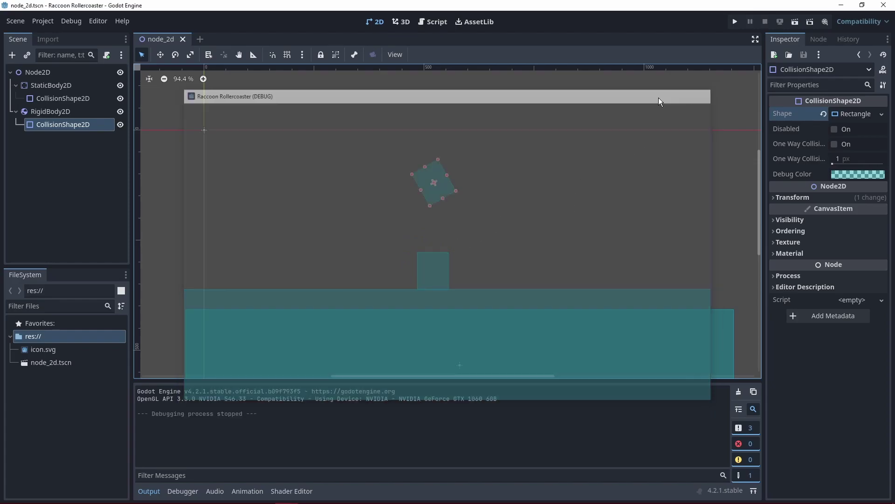
Duplicate the RigidBody2D with its collision shape and move the copy's shape right of the original, to about (734, 114).
left_click(51, 111)
left_click(15, 111)
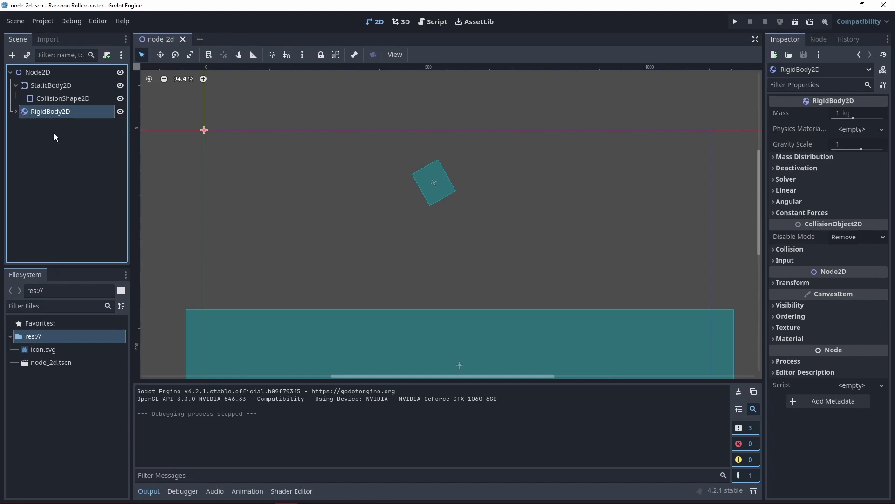
left_click(15, 111)
left_click(15, 111)
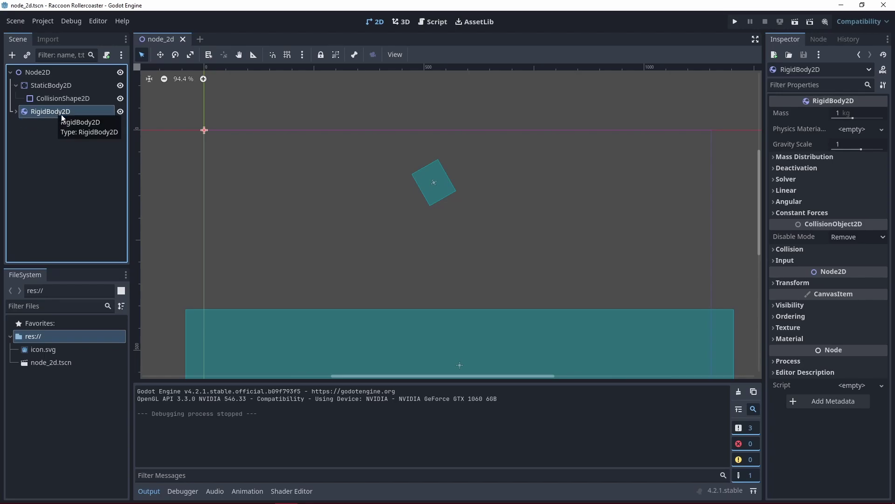
right_click(90, 110)
left_click(125, 265)
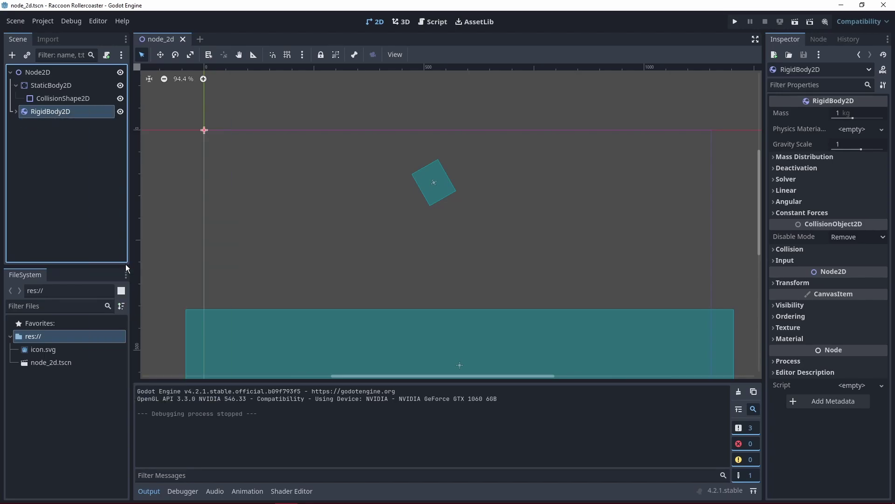
left_click_drag(440, 186, 534, 184)
Duplicate RigidBody2D2, move the copy's collision shape between and above the other two, to about (604, 63), and rotate it to 20 degrees.
left_click(80, 127)
right_click(80, 127)
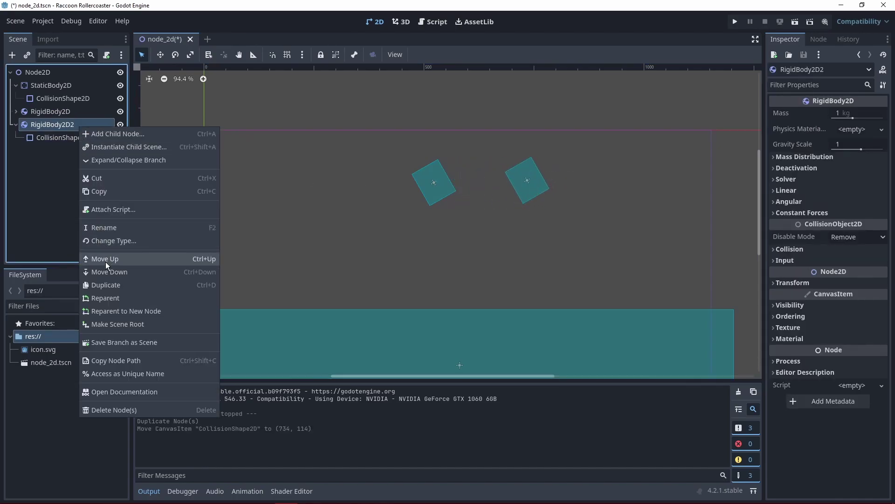
left_click(108, 280)
left_click_drag(526, 184, 510, 148)
key("e")
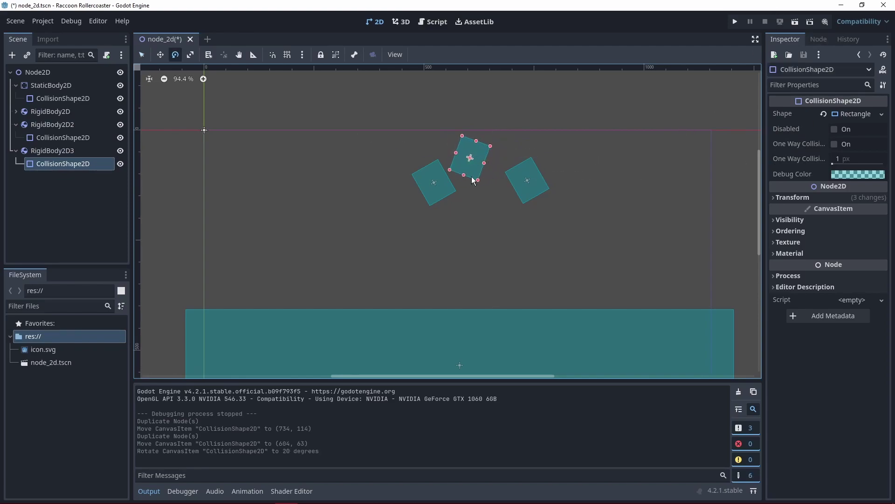
Run the current scene to test the three falling rigid bodies.
left_click(797, 24)
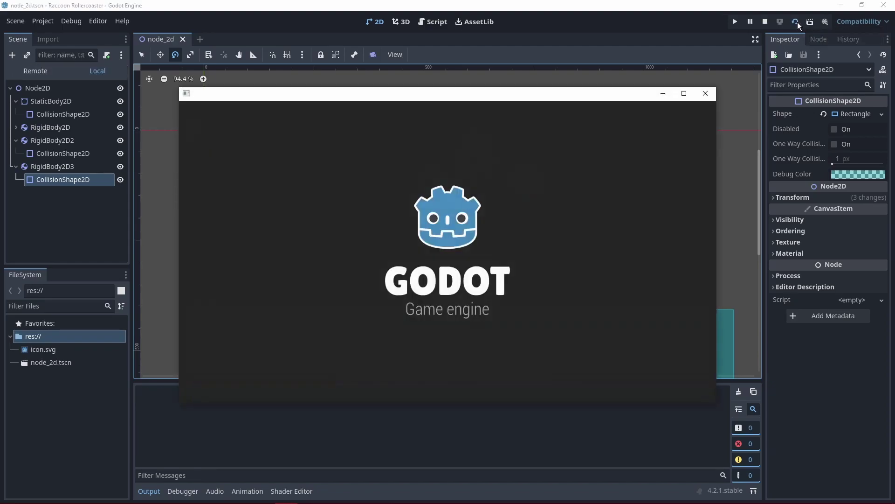